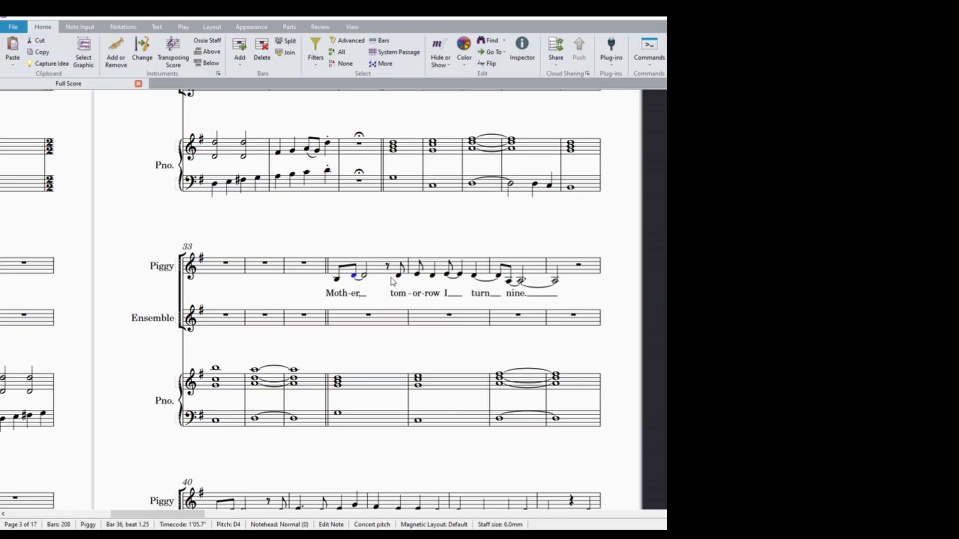
drag(303, 217, 289, 265)
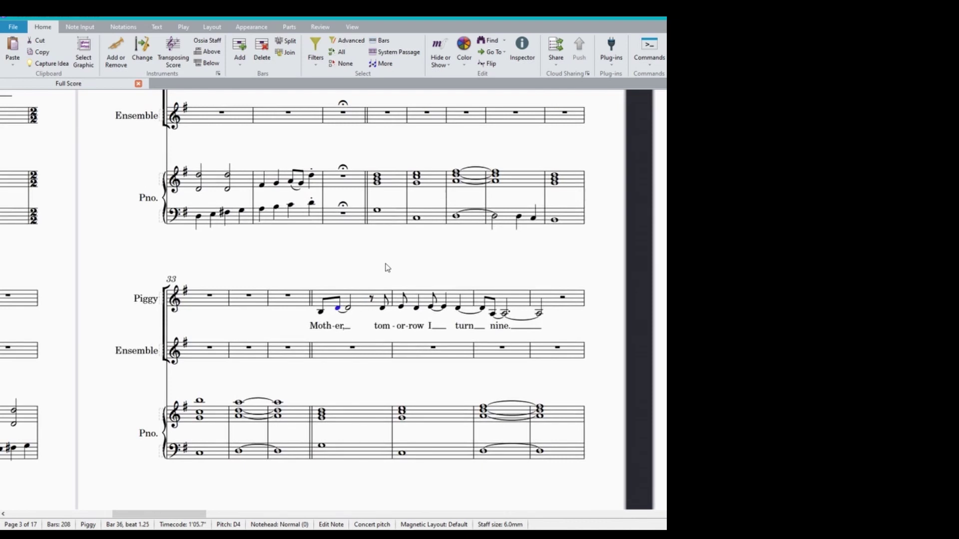
drag(385, 267, 366, 214)
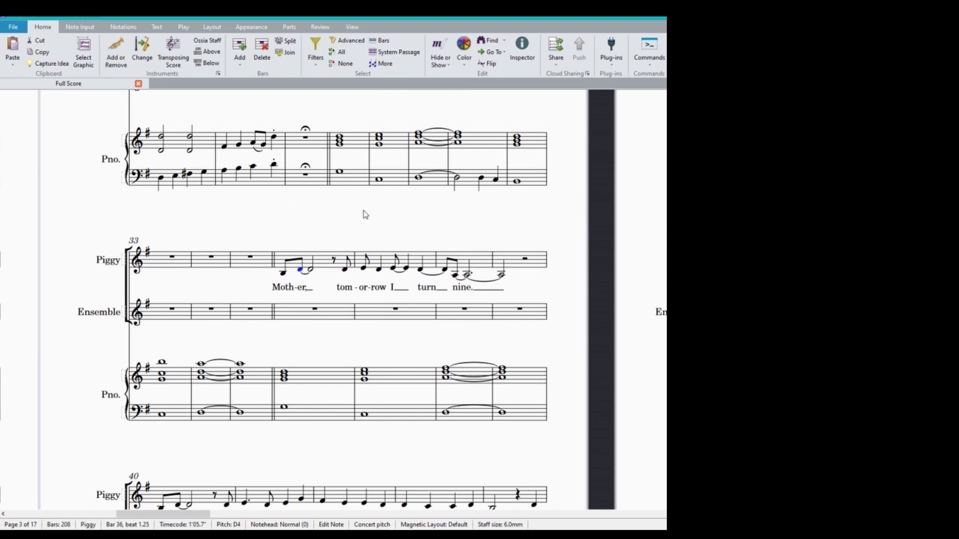
drag(270, 230, 273, 206)
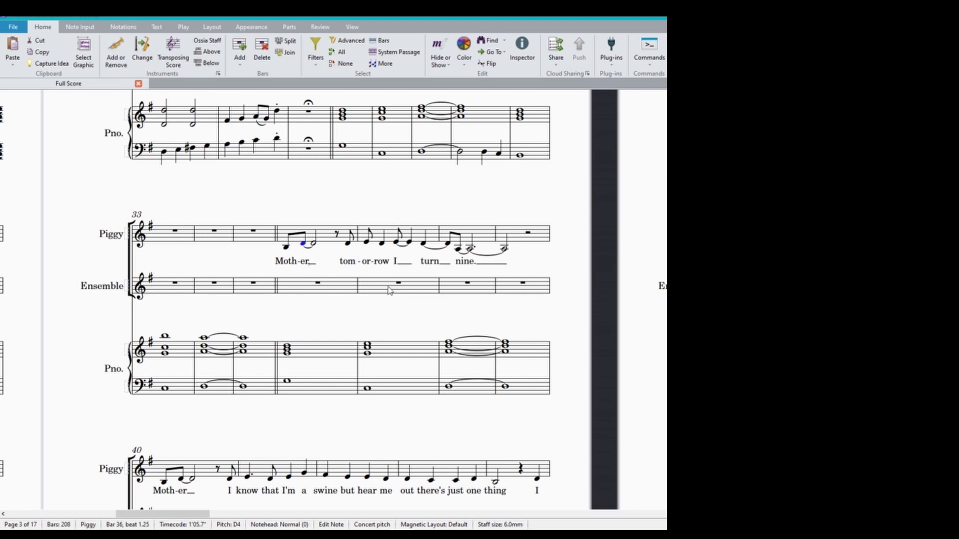
click(409, 298)
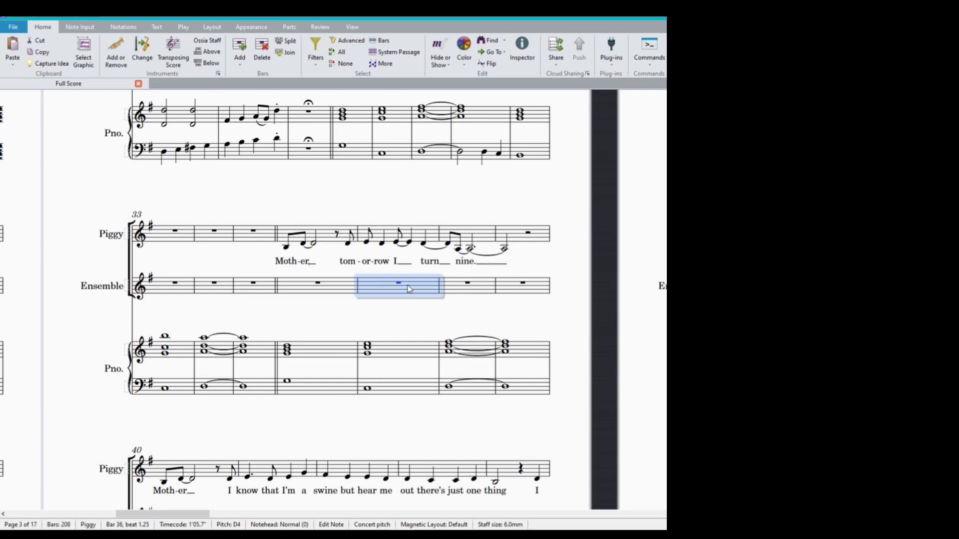
click(329, 236)
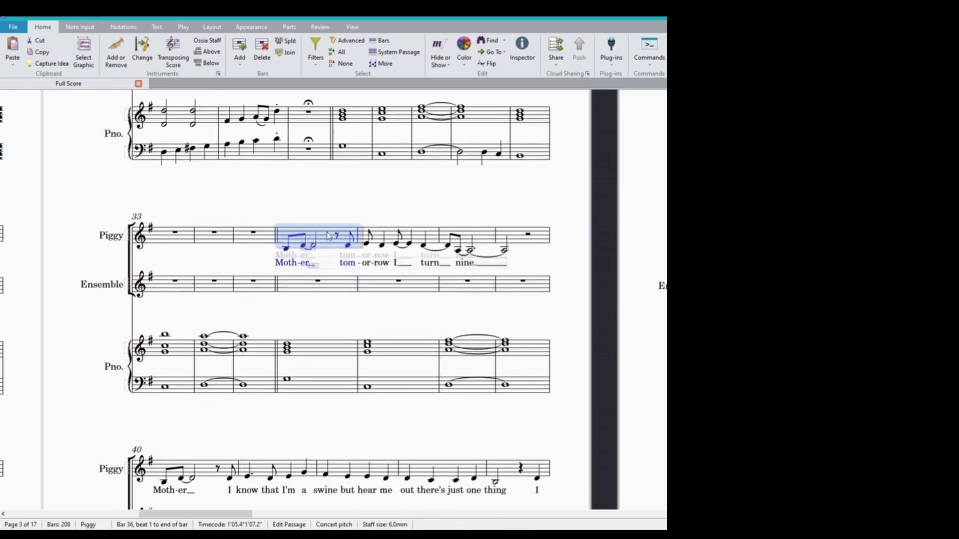
click(325, 351)
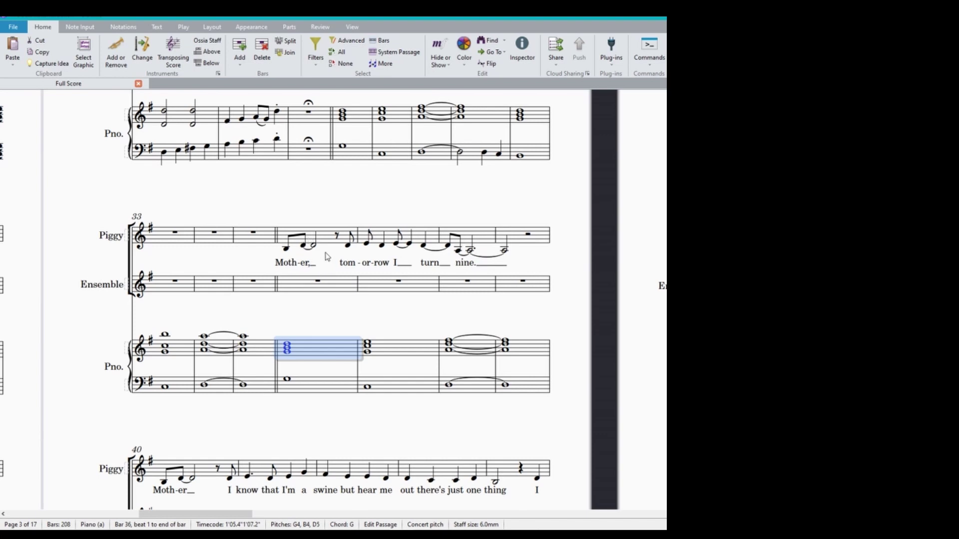
click(288, 249)
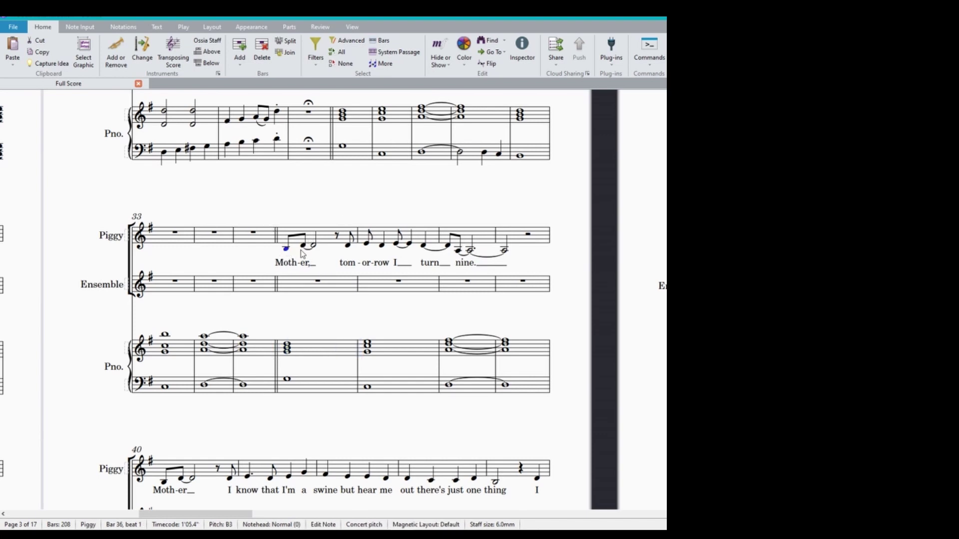
click(304, 246)
click(314, 247)
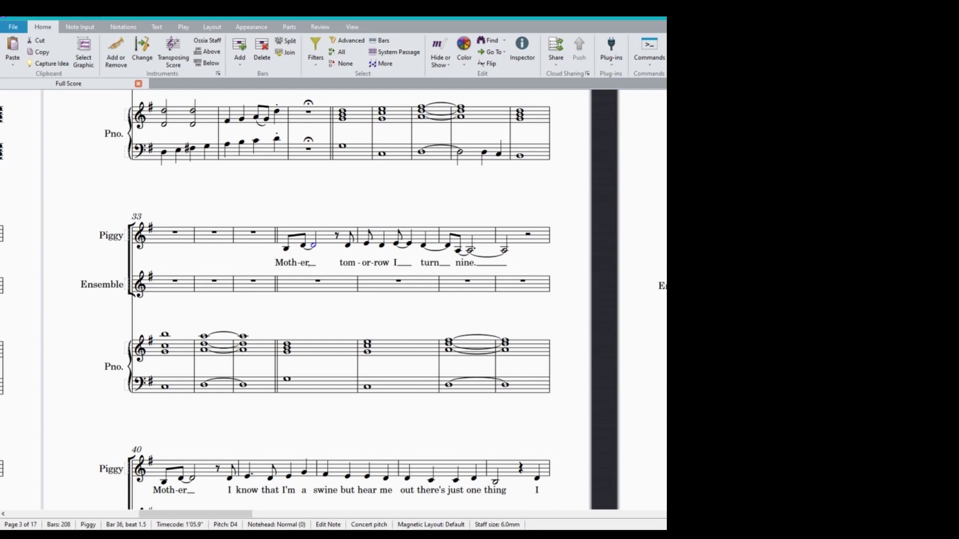
drag(238, 517, 85, 514)
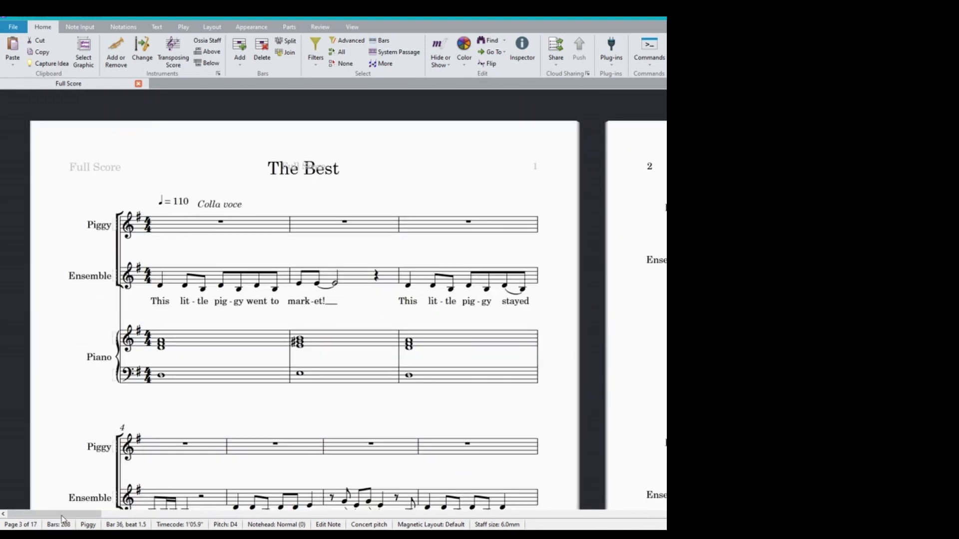
drag(64, 517, 254, 490)
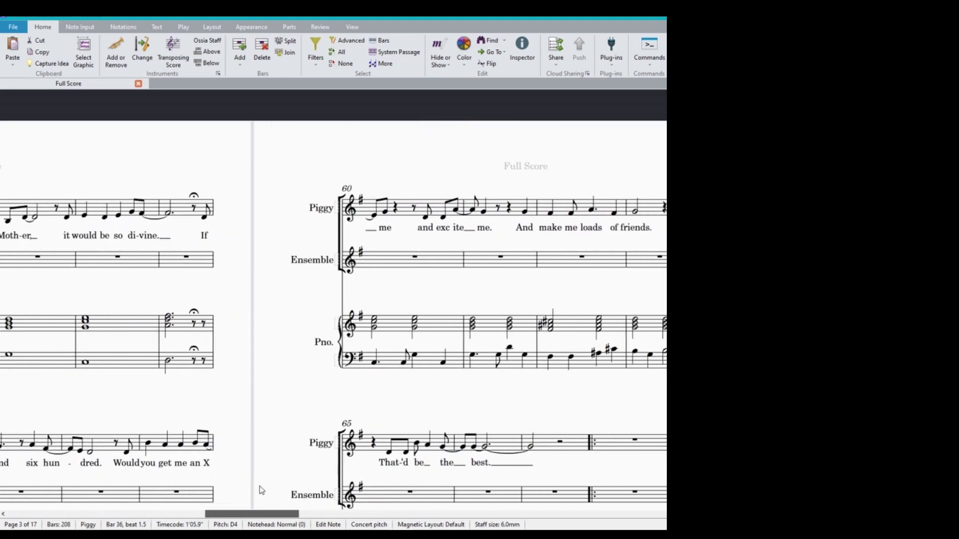
scroll(246, 489, left, 5)
scroll(252, 447, down, 2)
scroll(267, 409, down, 3)
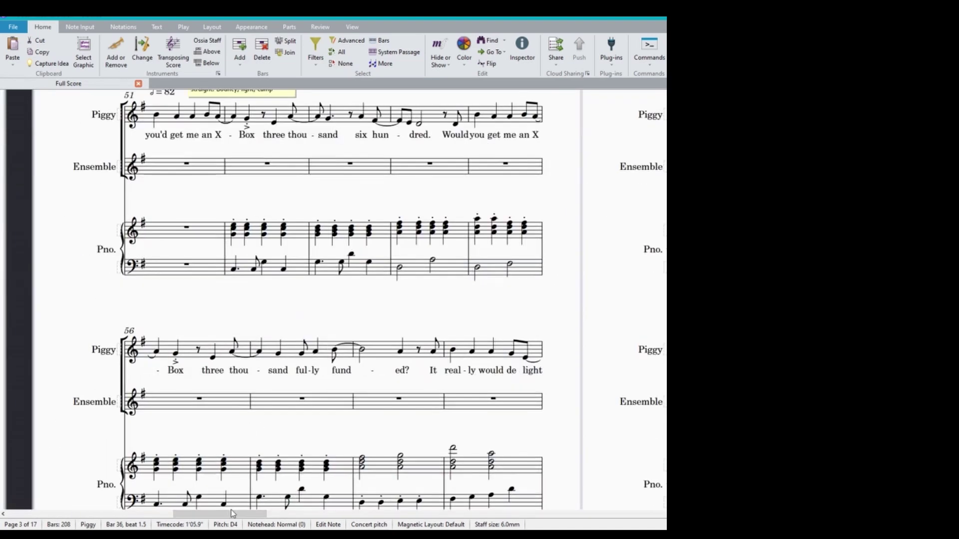
drag(231, 513, 176, 524)
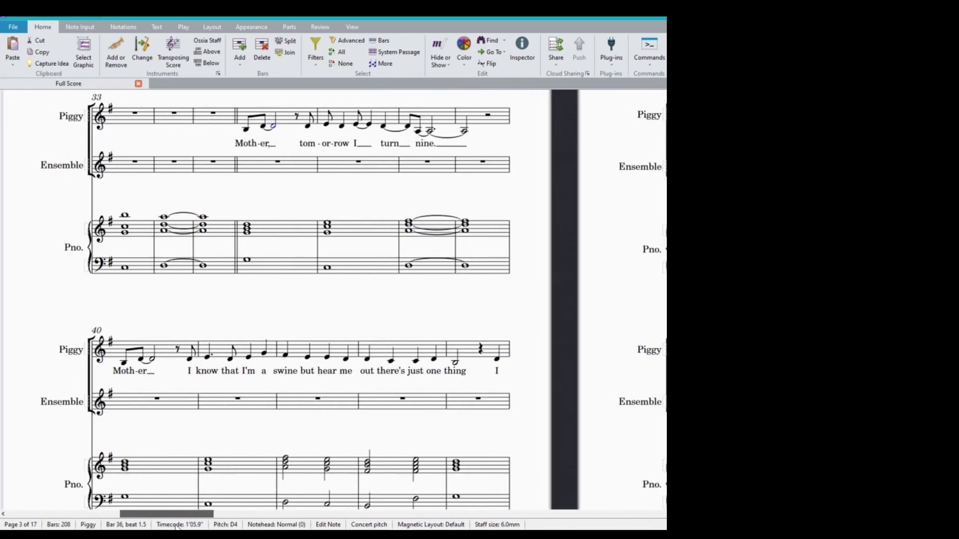
scroll(302, 283, down, 3)
scroll(278, 365, left, 2)
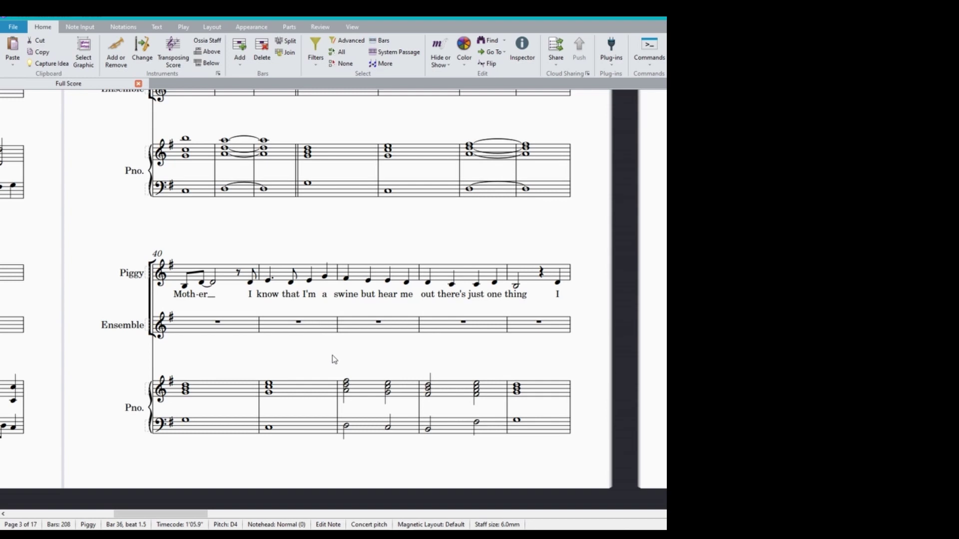
scroll(332, 355, up, 5)
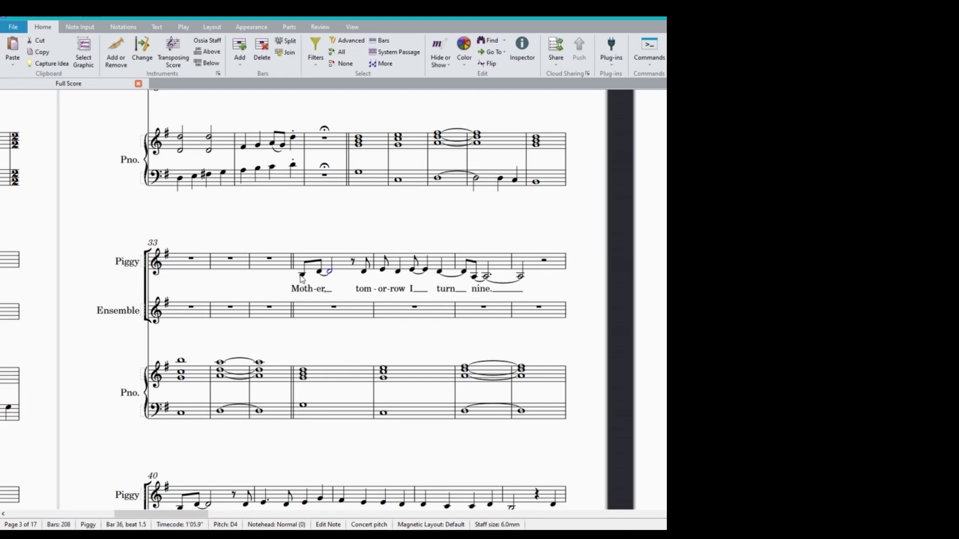
With the Keypad, make the '-er' half note in bar 36 a quarter note, then select bar 36's first eighth note
key(ctrl+alt+k)
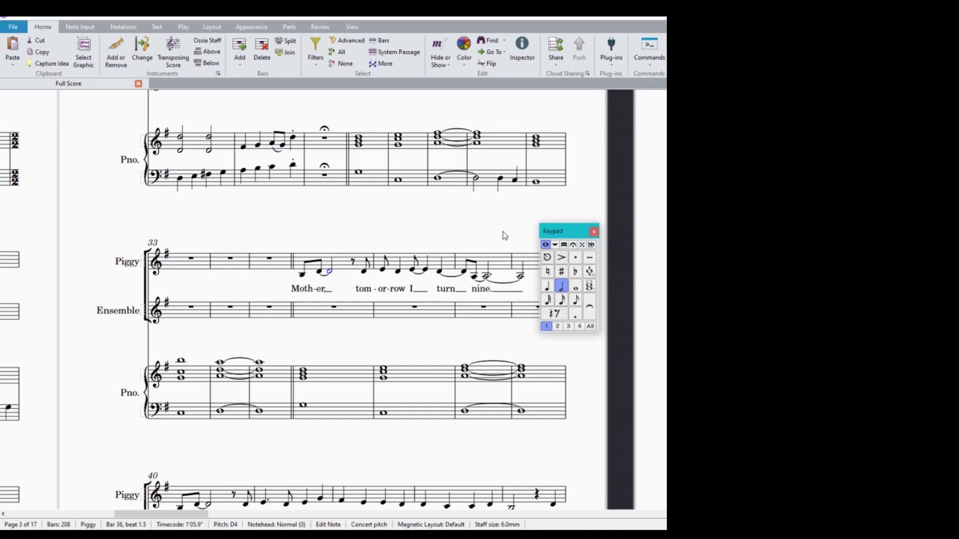
drag(562, 229, 622, 140)
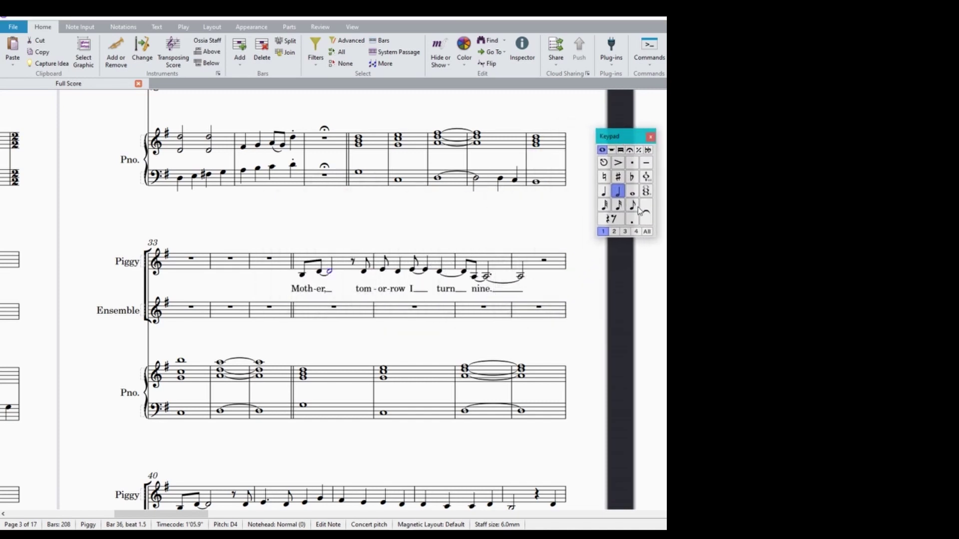
click(603, 192)
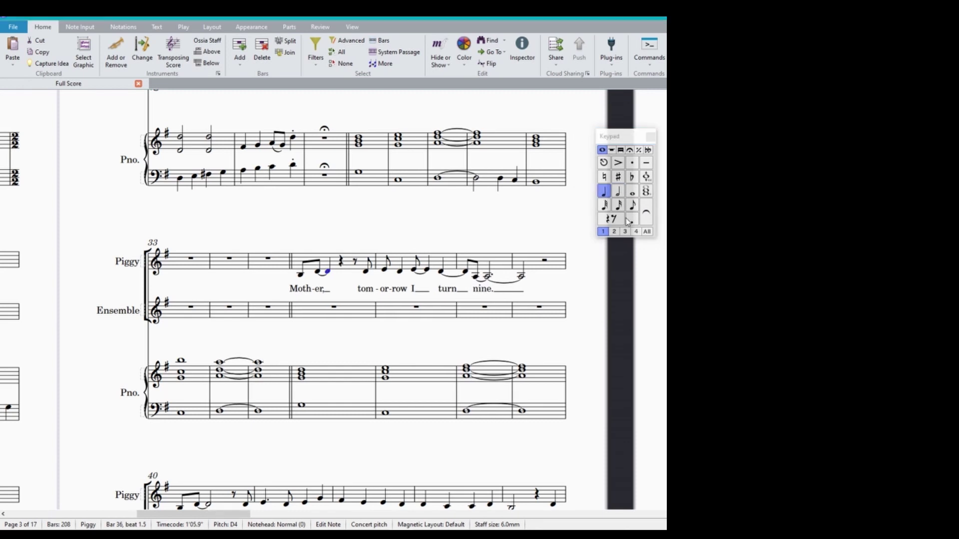
click(632, 205)
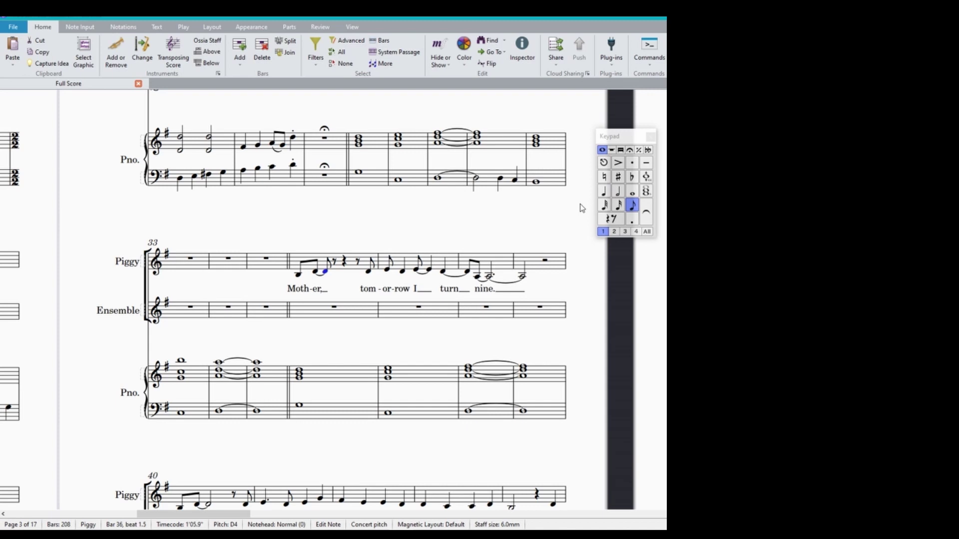
click(603, 193)
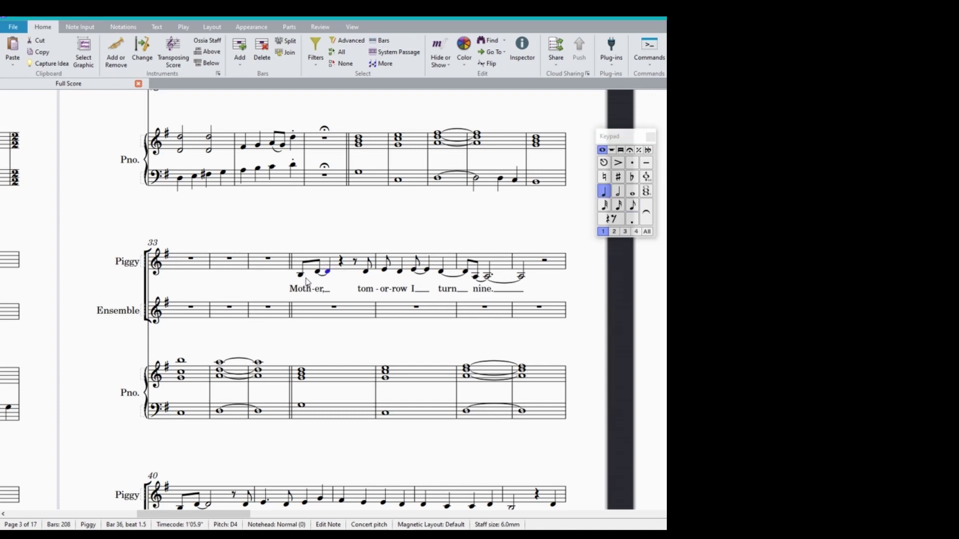
click(300, 274)
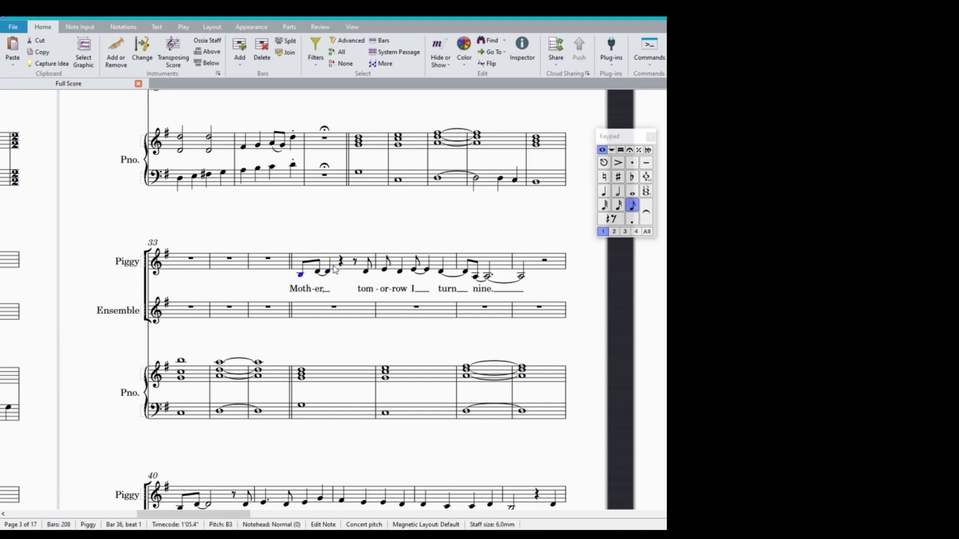
click(353, 28)
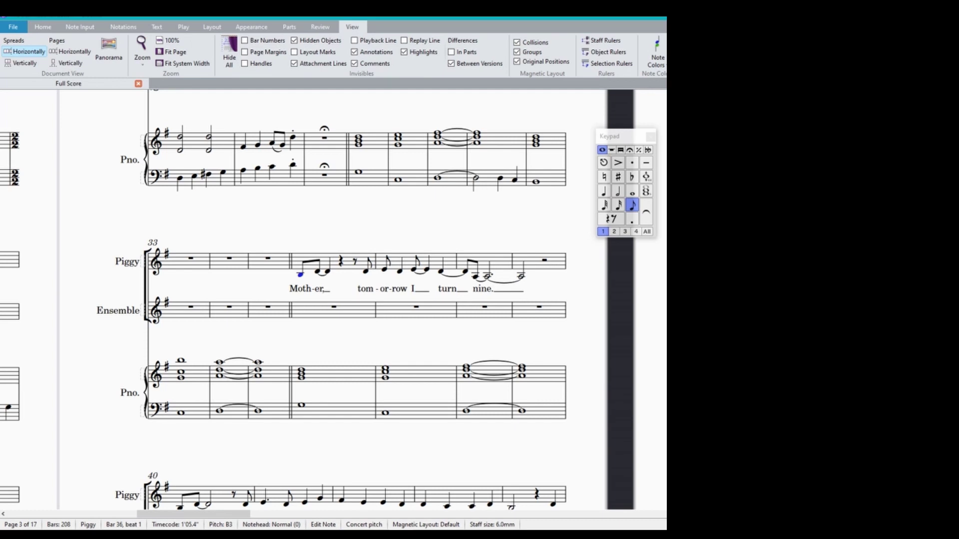
key(ctrl+alt+y)
drag(477, 161, 106, 196)
click(69, 214)
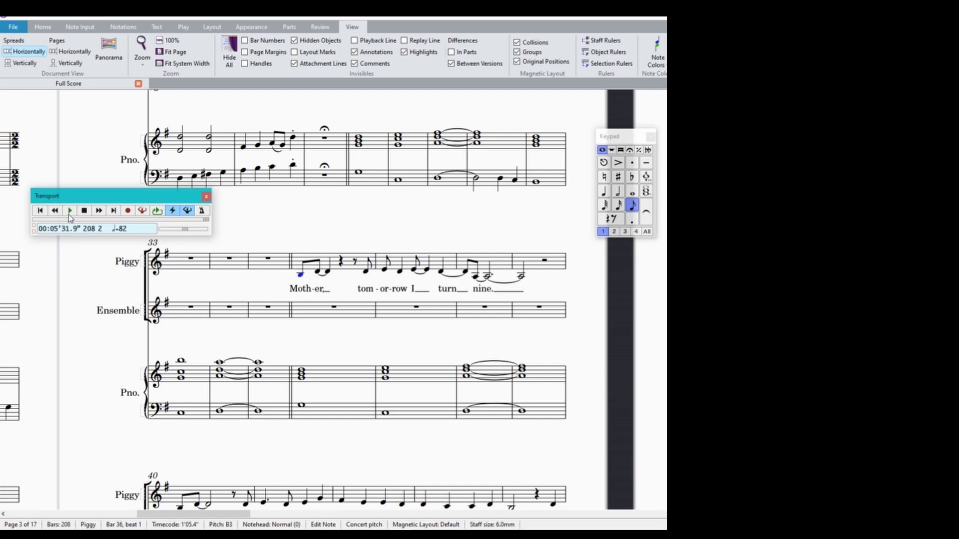
click(85, 211)
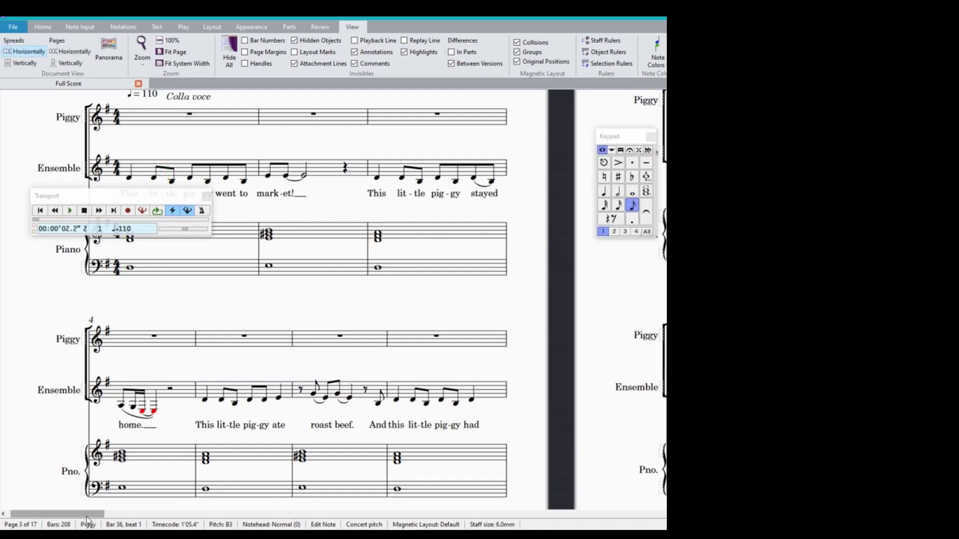
drag(85, 513, 234, 512)
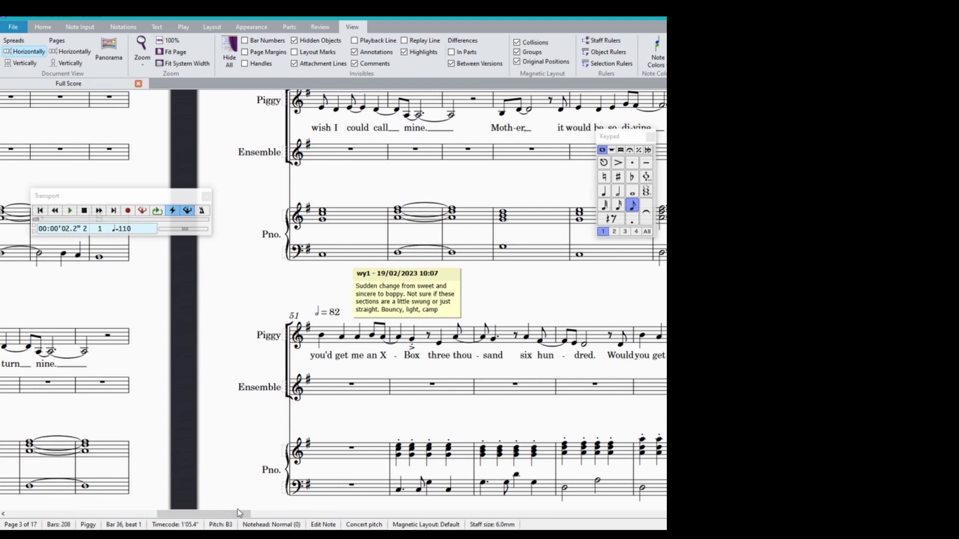
scroll(290, 320, left, 5)
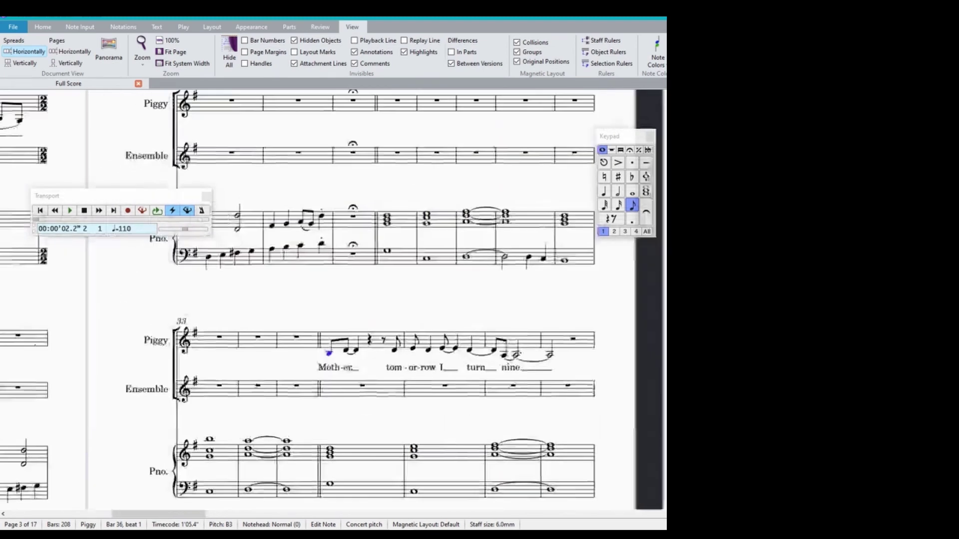
key(space)
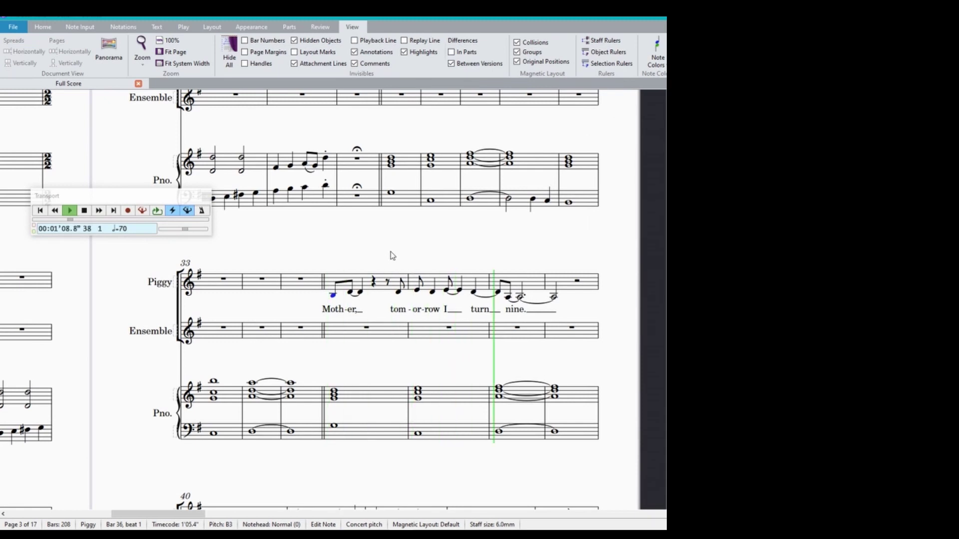
key(Escape)
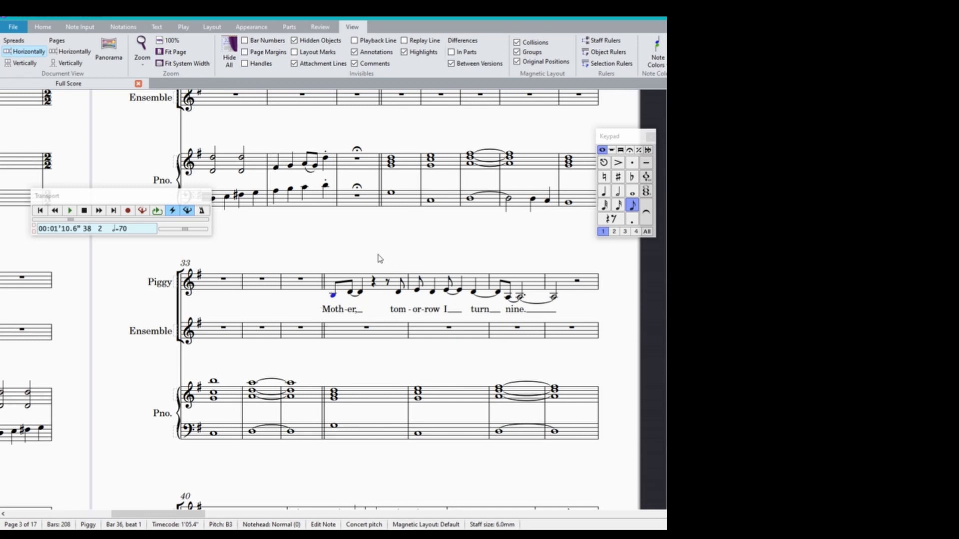
Try quarter-note values on the first notes of bars 36 and 37
click(603, 191)
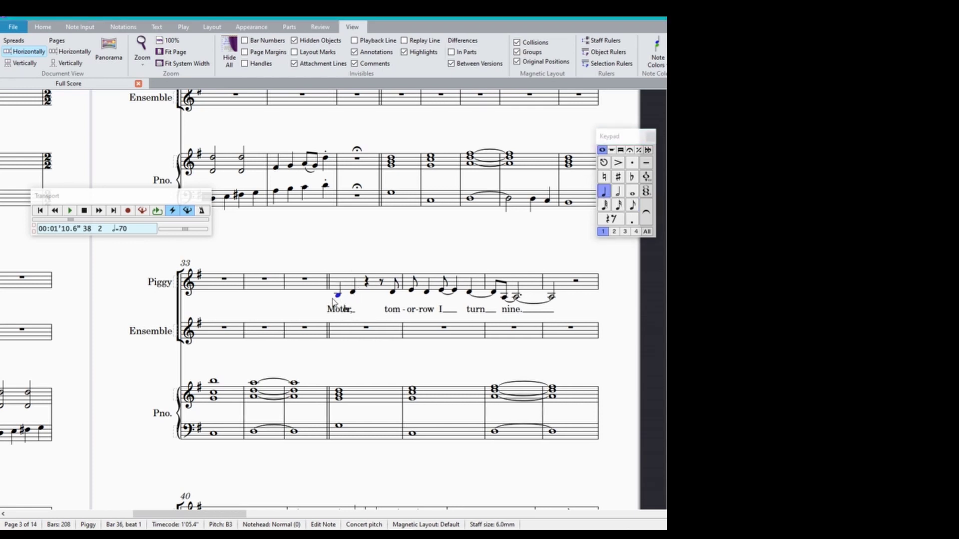
click(413, 292)
click(604, 191)
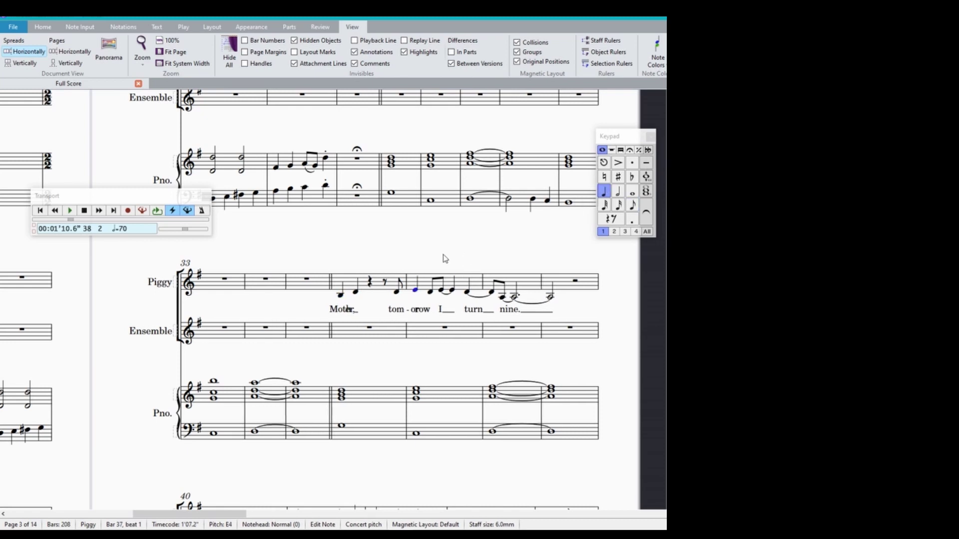
key(Escape)
Play back the Piggy melody from bar 36 to audition the trial rhythm
drag(427, 257, 409, 245)
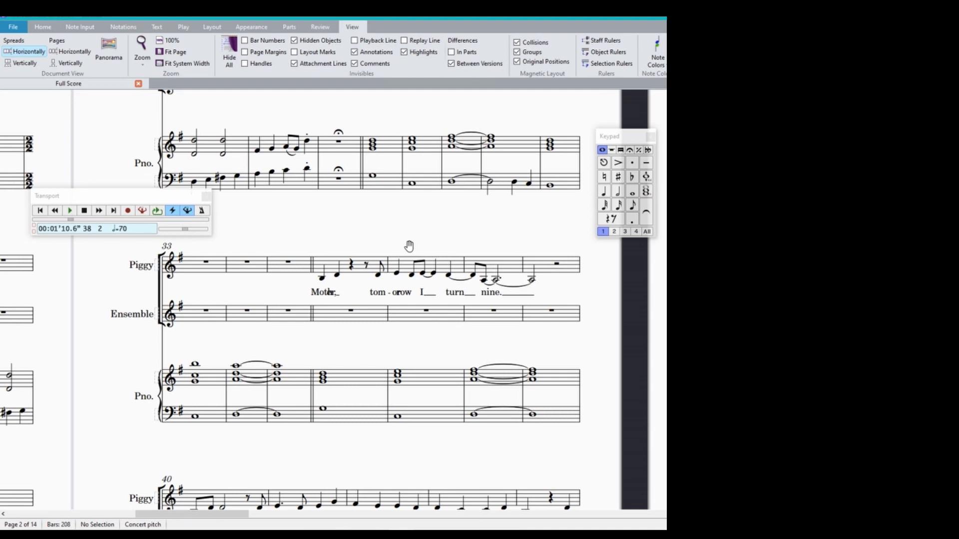
click(321, 279)
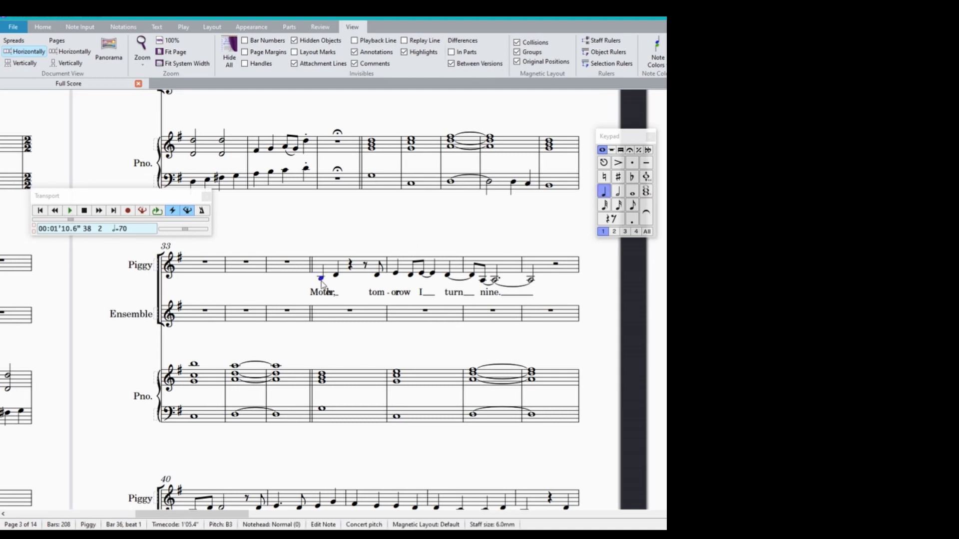
key(p)
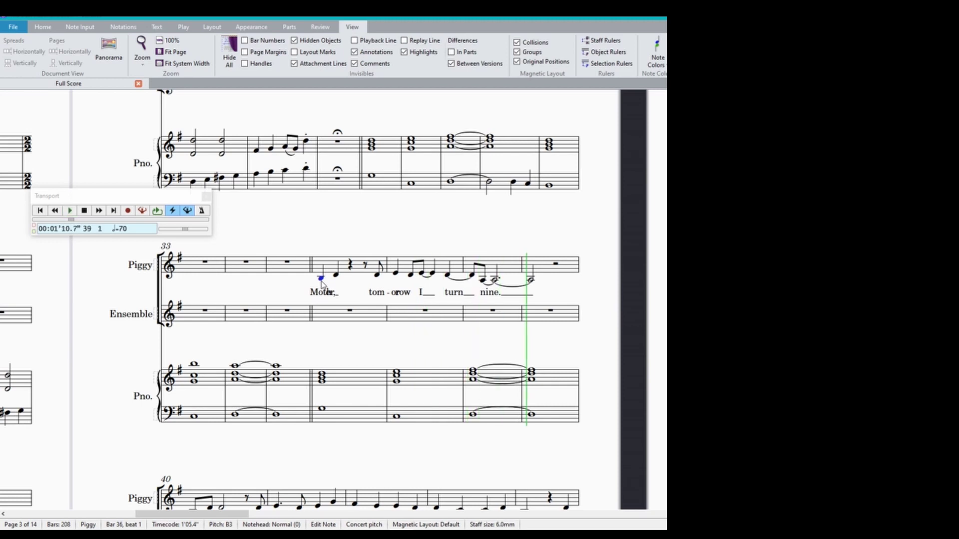
key(space)
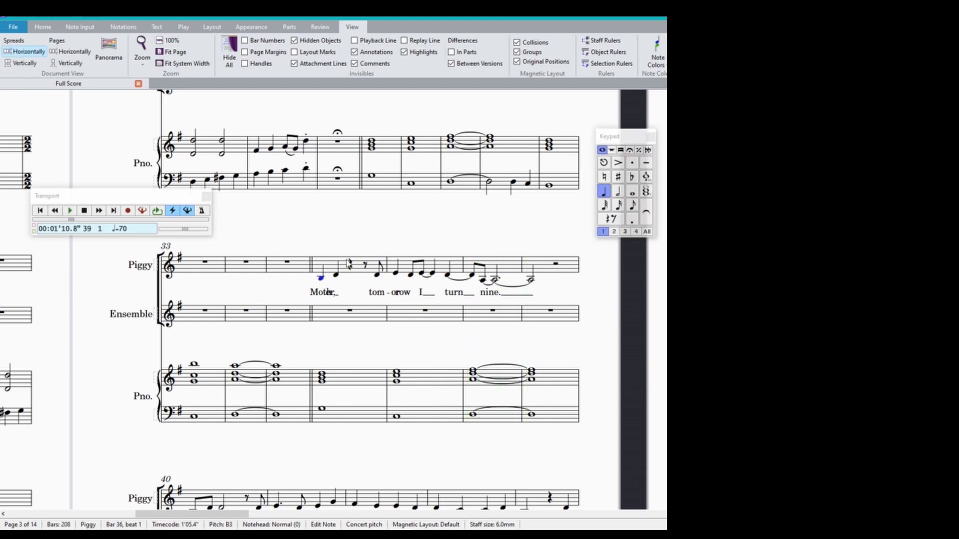
Undo the rhythm changes to bars 36–37 and replay the melody from bar 36
click(411, 275)
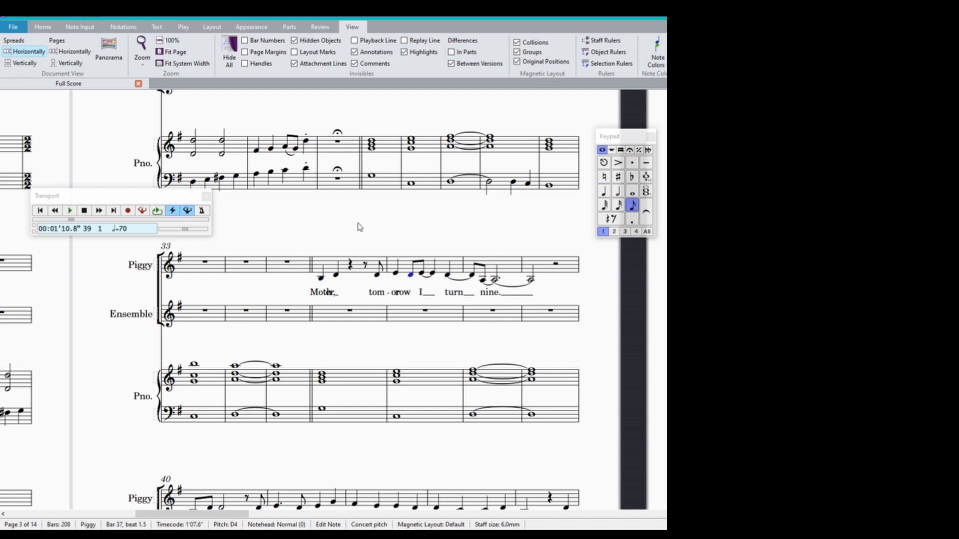
key(ctrl+z)
key(ctrl+z)
key(ctrl+z)
key(ctrl+z)
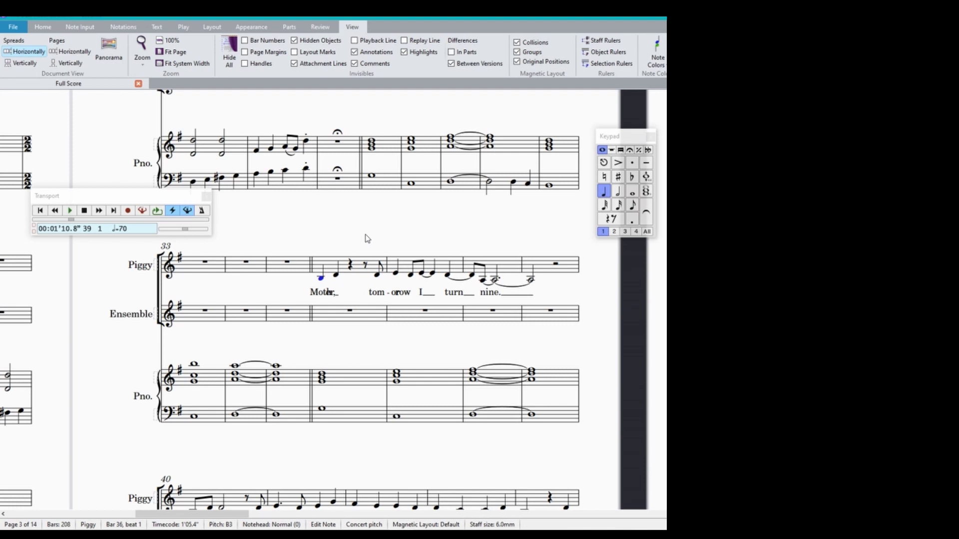
key(3)
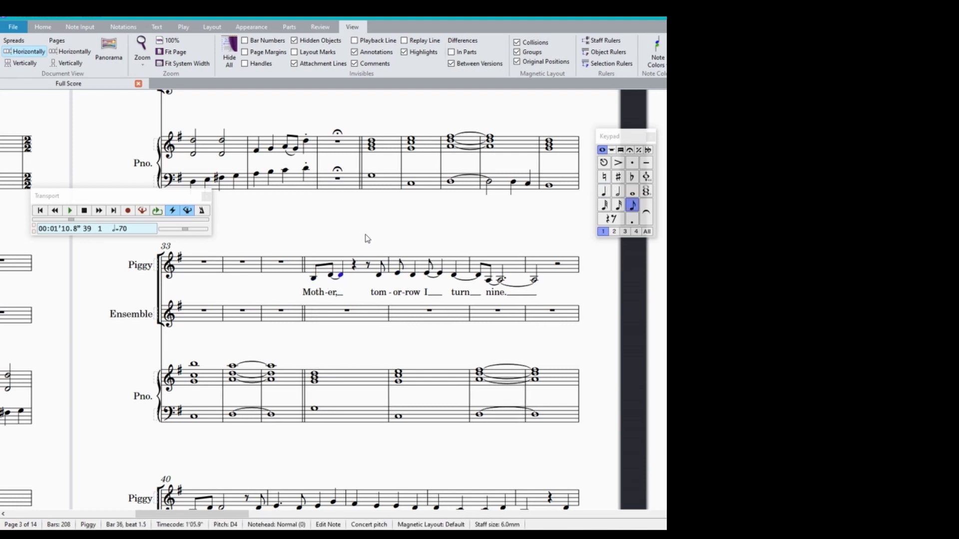
key(ctrl+z)
click(314, 279)
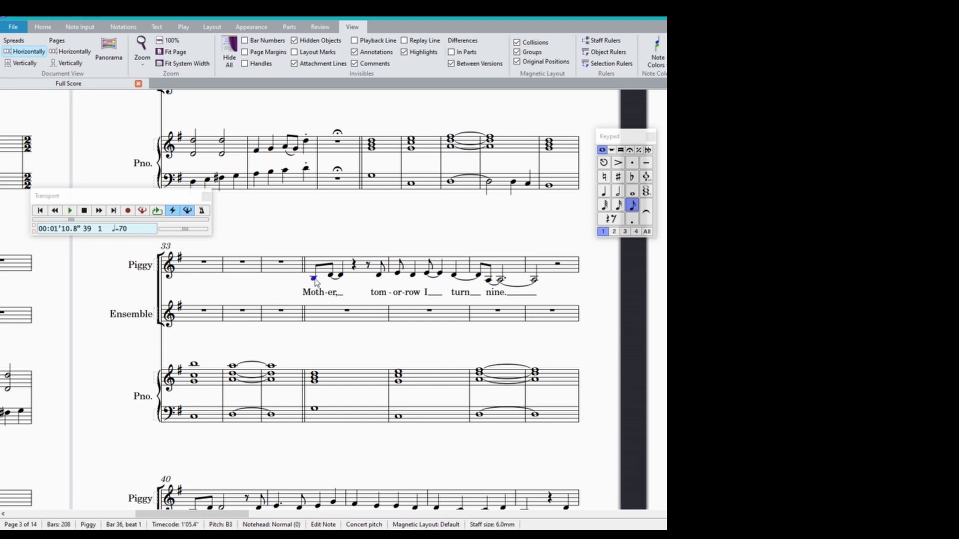
key(p)
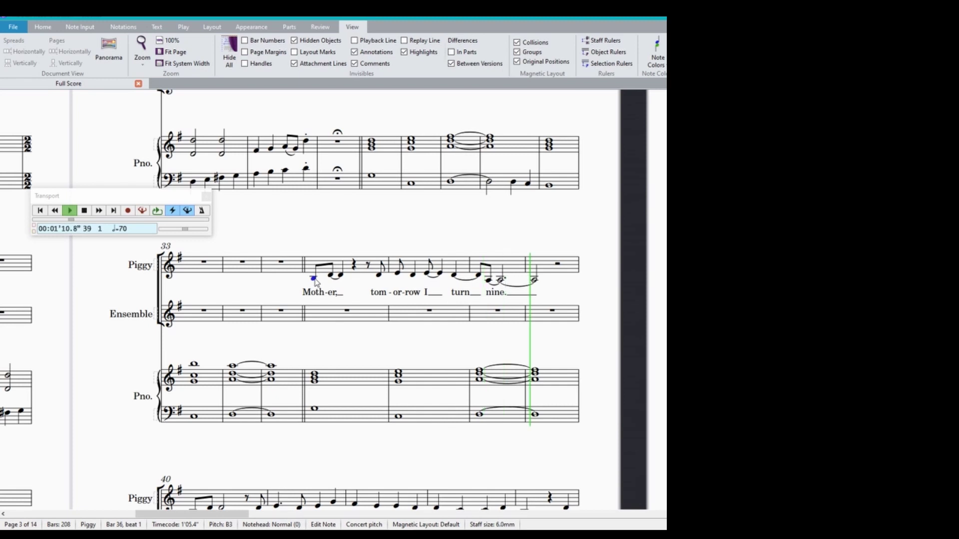
key(space)
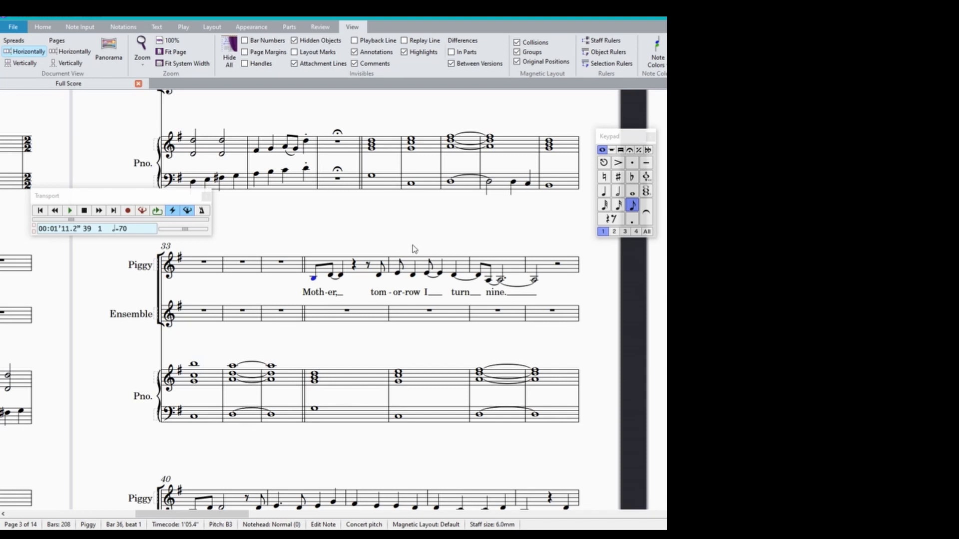
Scroll down to Piggy's bar 40 phrase 'Moth-er, I know that I'm a swine'
scroll(387, 313, down, 3)
scroll(387, 313, down, 3)
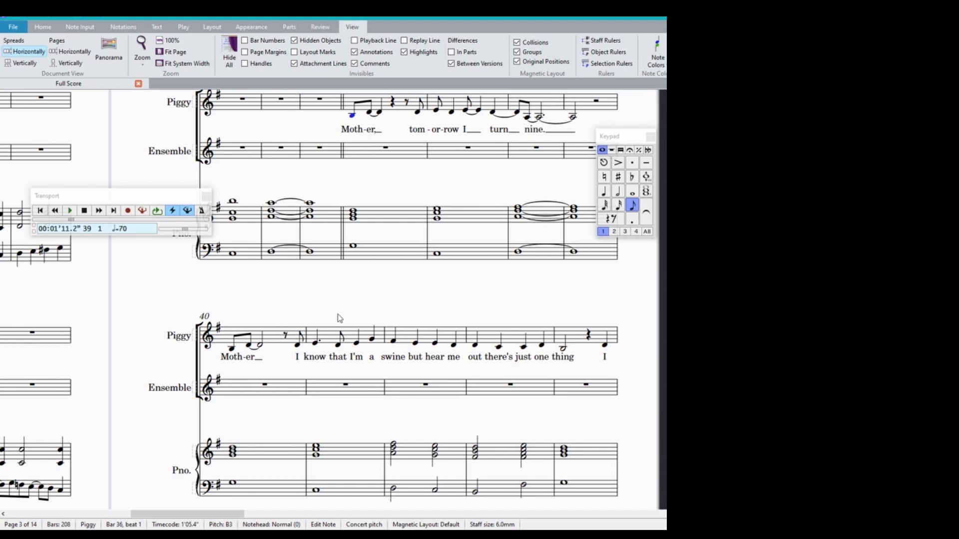
scroll(350, 315, down, 1)
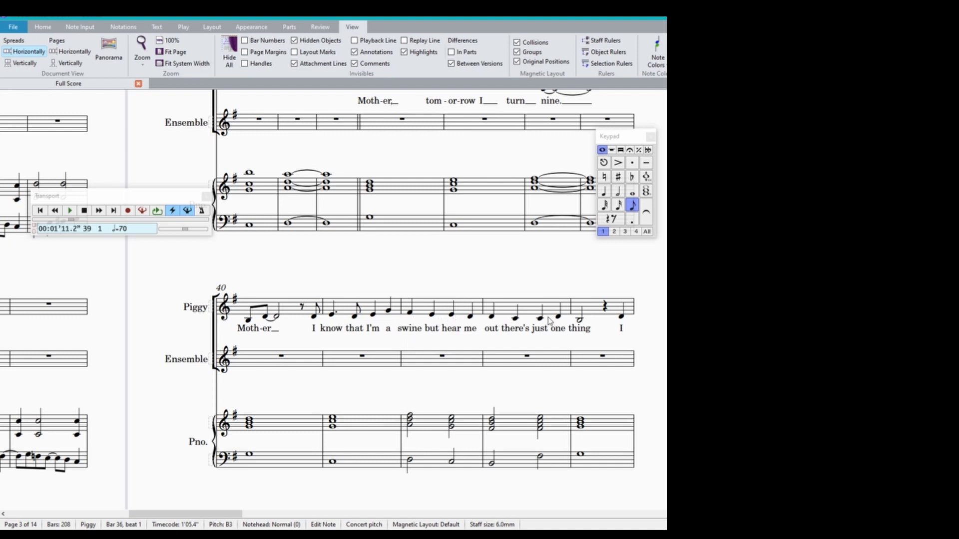
click(422, 307)
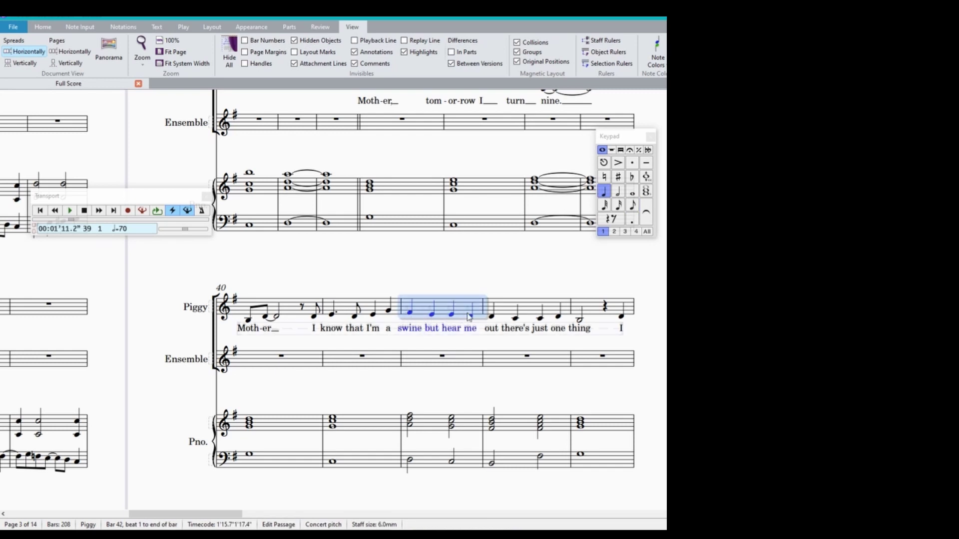
click(423, 280)
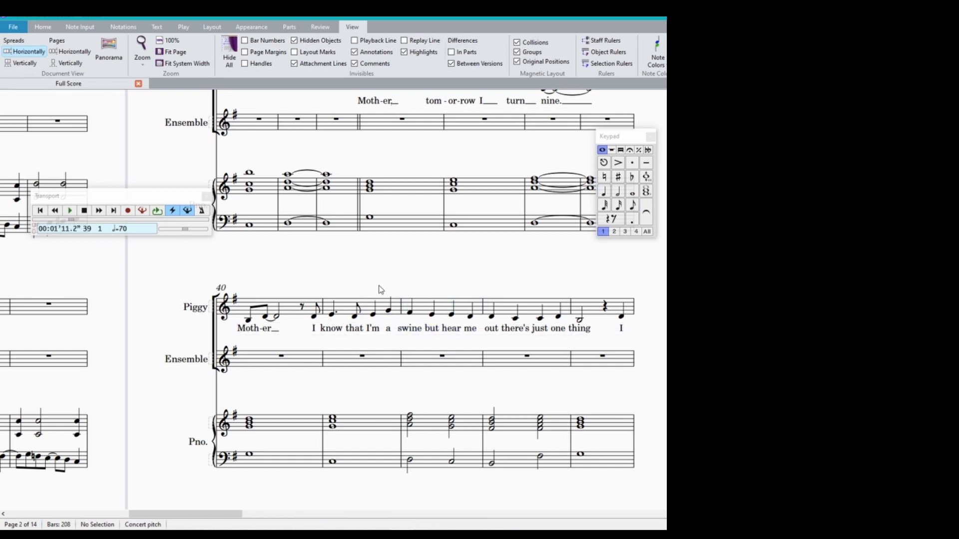